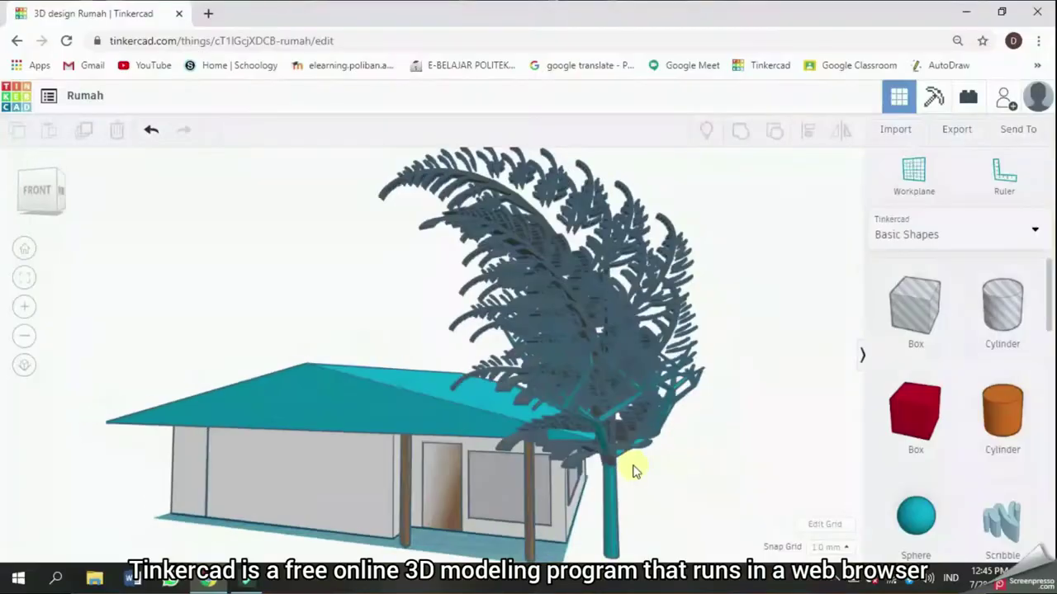
Orbit the Rumah house model to see another side of it
left_click_drag(632, 471, 314, 517)
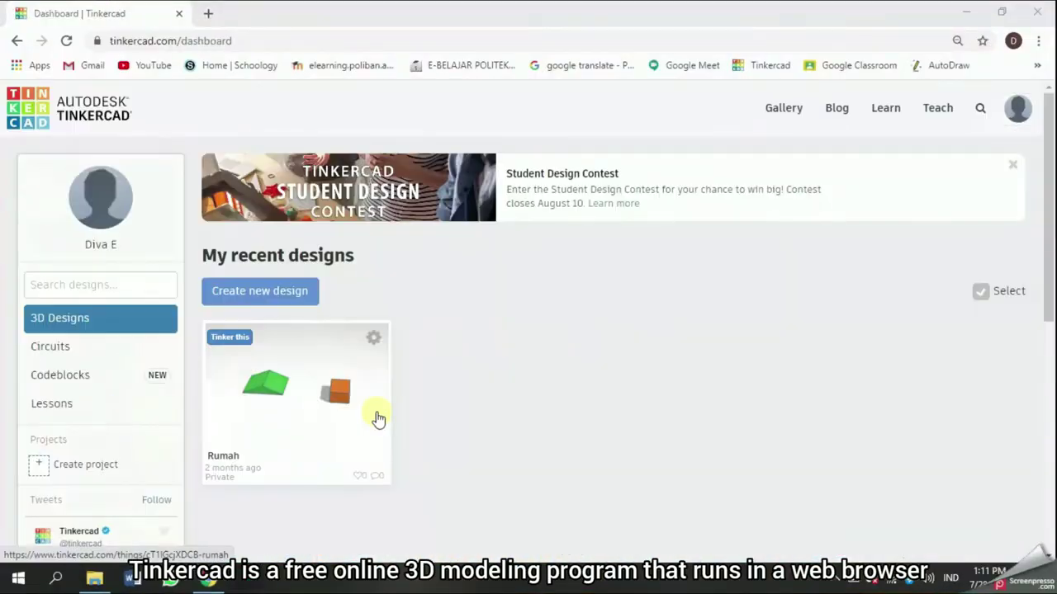
Switch to the Circuits list and scroll down through the gallery of designs
left_click(99, 354)
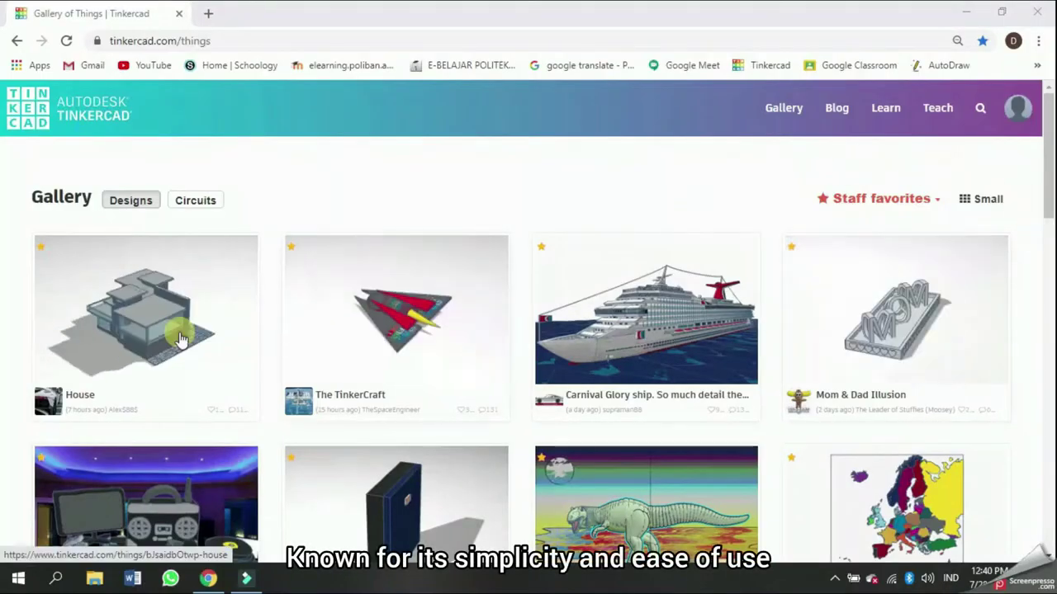
scroll(157, 462, "down", 8)
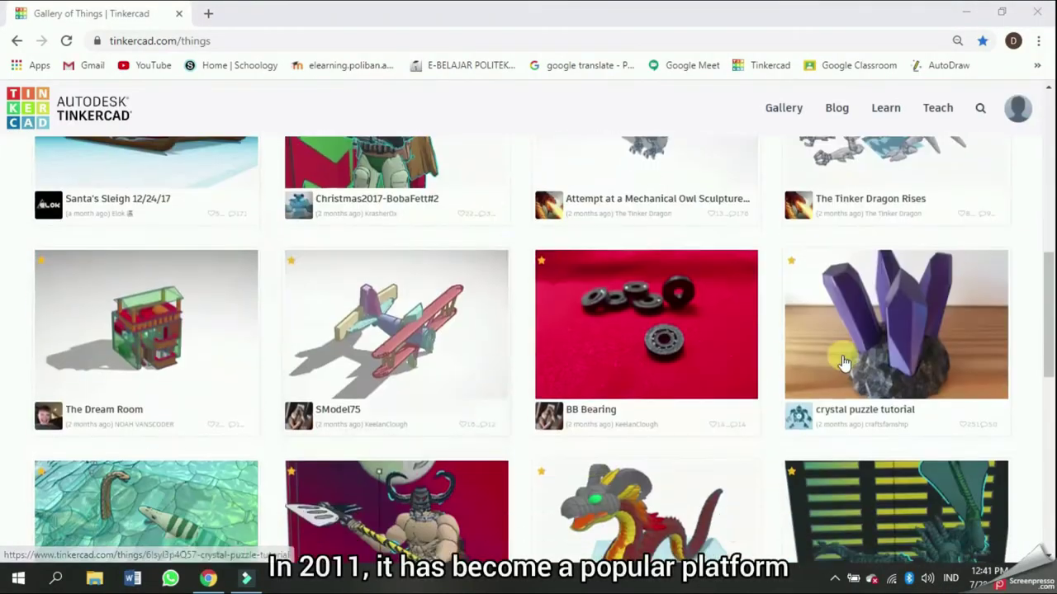
scroll(842, 363, "down", 6)
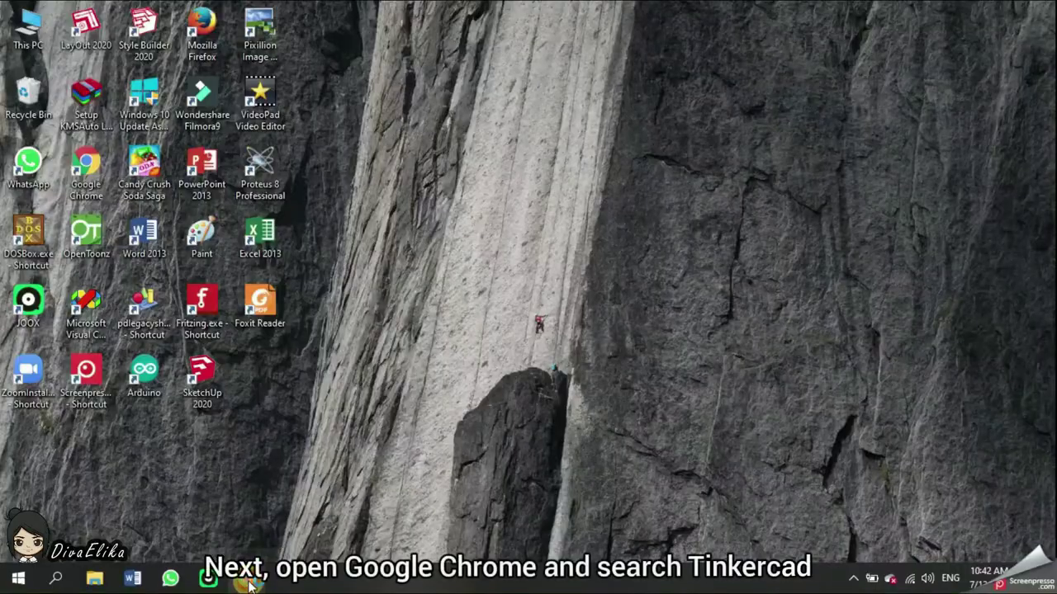
Launch Chrome and go to tinkercad.com
left_click(246, 577)
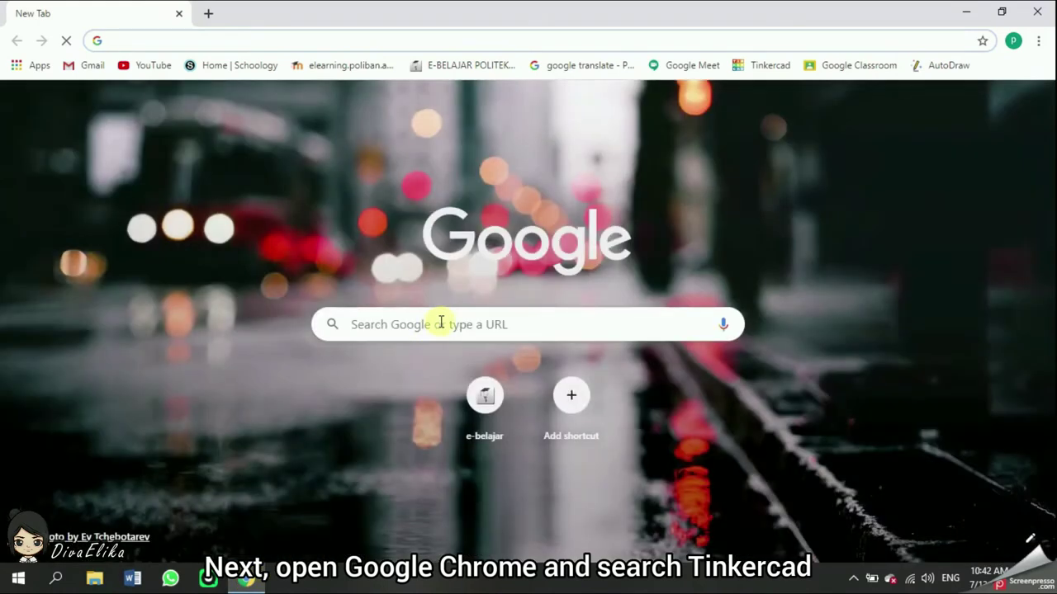
type("tinkercad.com/things")
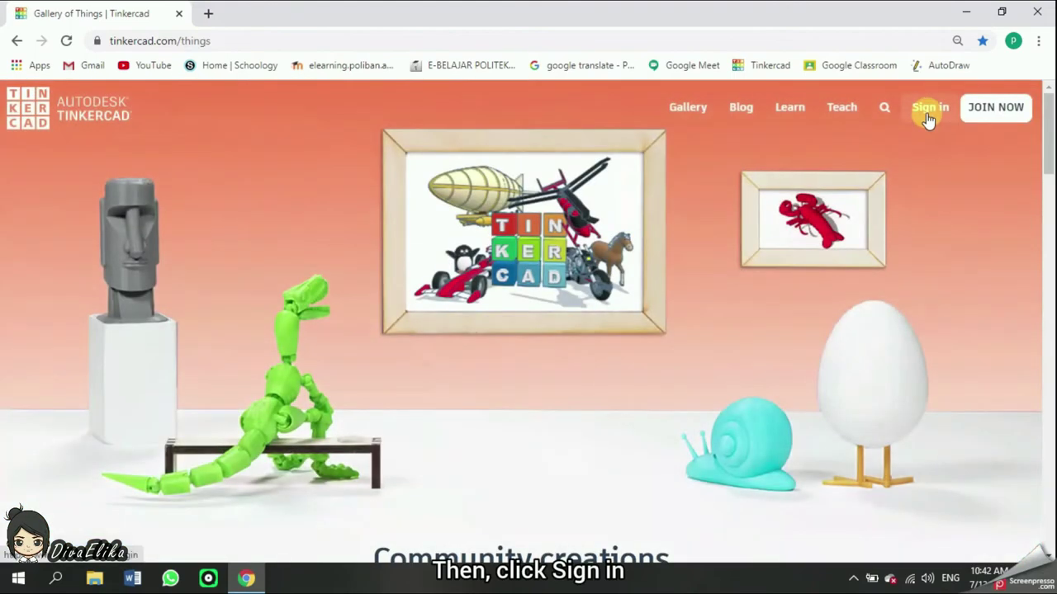
Sign in to Tinkercad with the account e-mail and submit the login
left_click(926, 116)
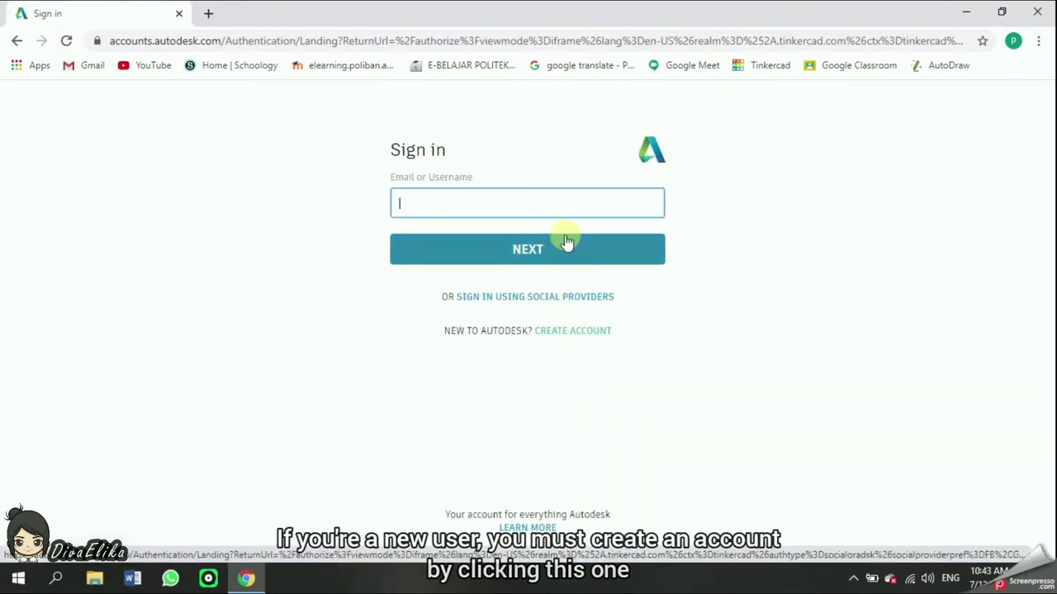
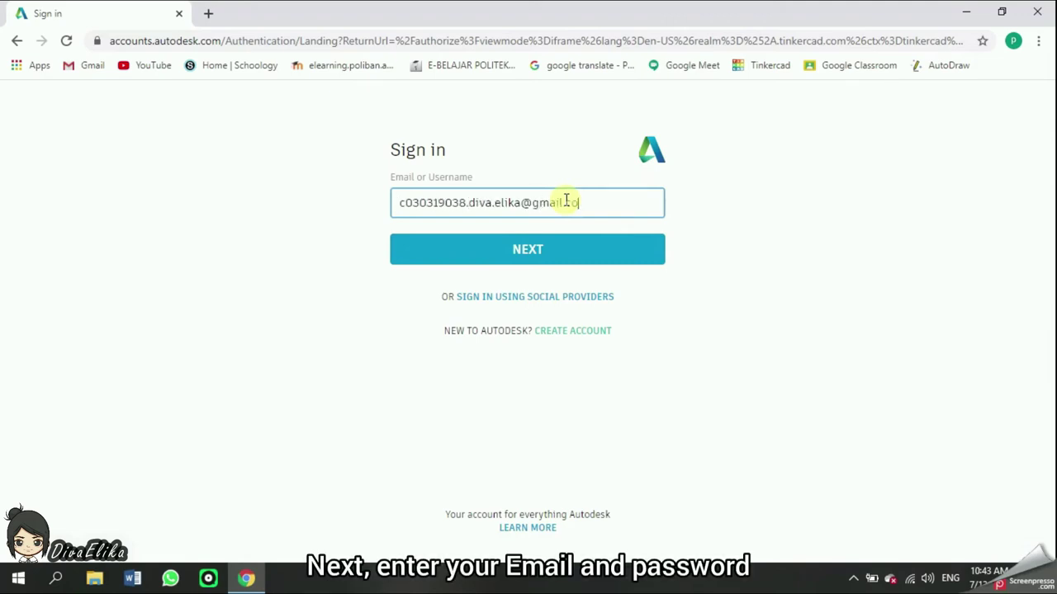
key("Return")
key("Return")
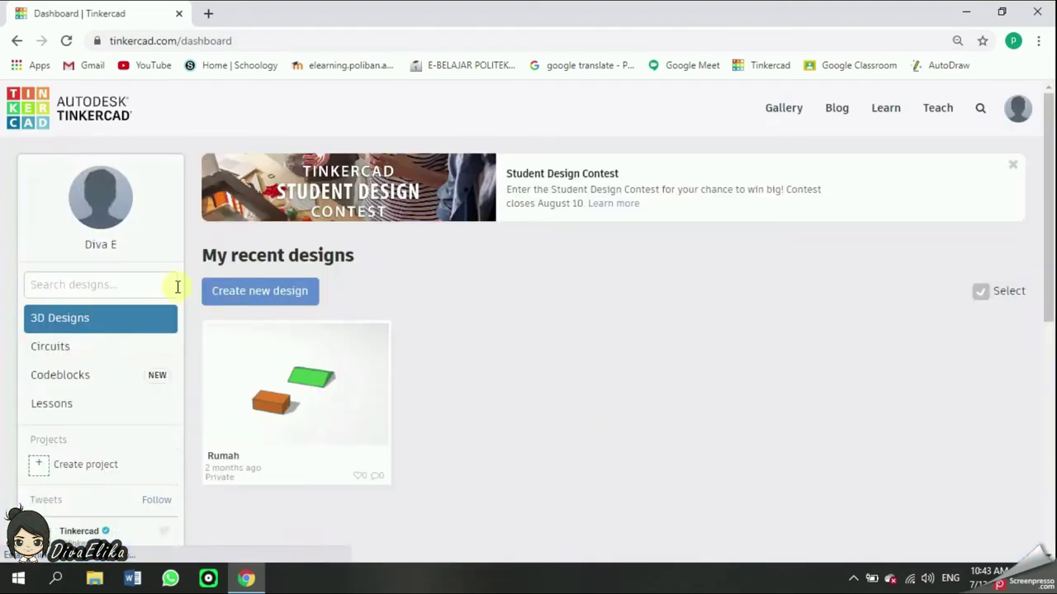
Start a new circuit design and keep the Basic components set
left_click(124, 348)
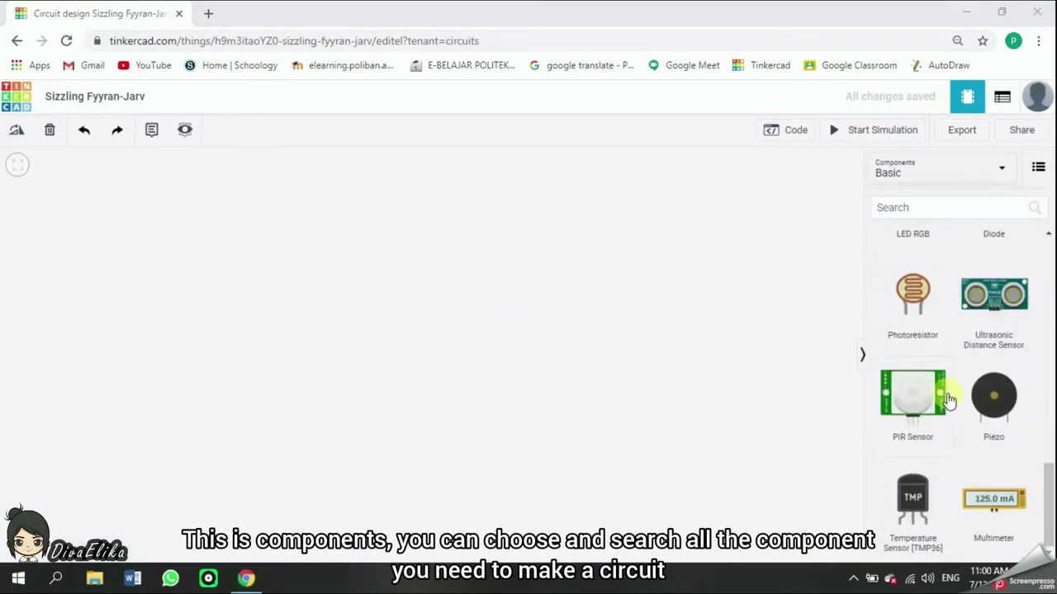
scroll(948, 399, "up", 10)
left_click(964, 175)
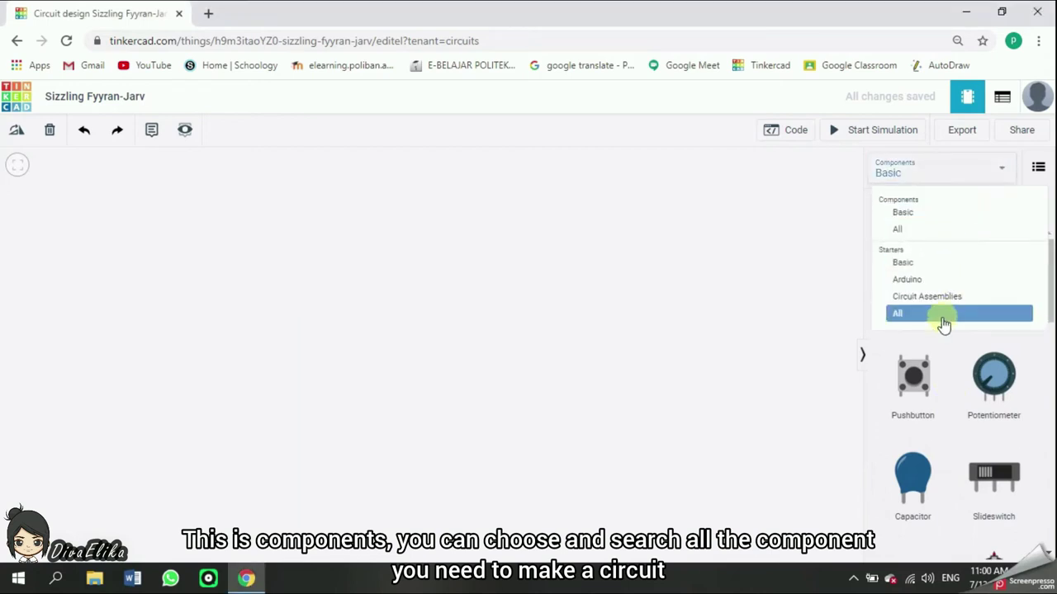
left_click(917, 244)
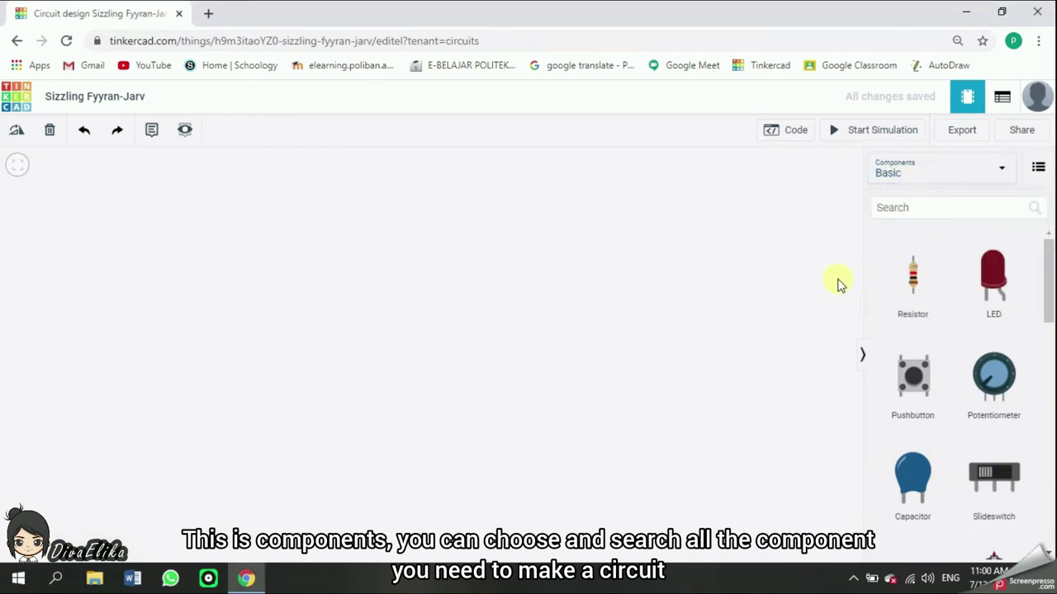
Place five resistors, five red LEDs and a Breadboard Small on the canvas
left_click_drag(912, 276, 532, 245)
key("ctrl+v")
key("ctrl+v")
key("ctrl+v")
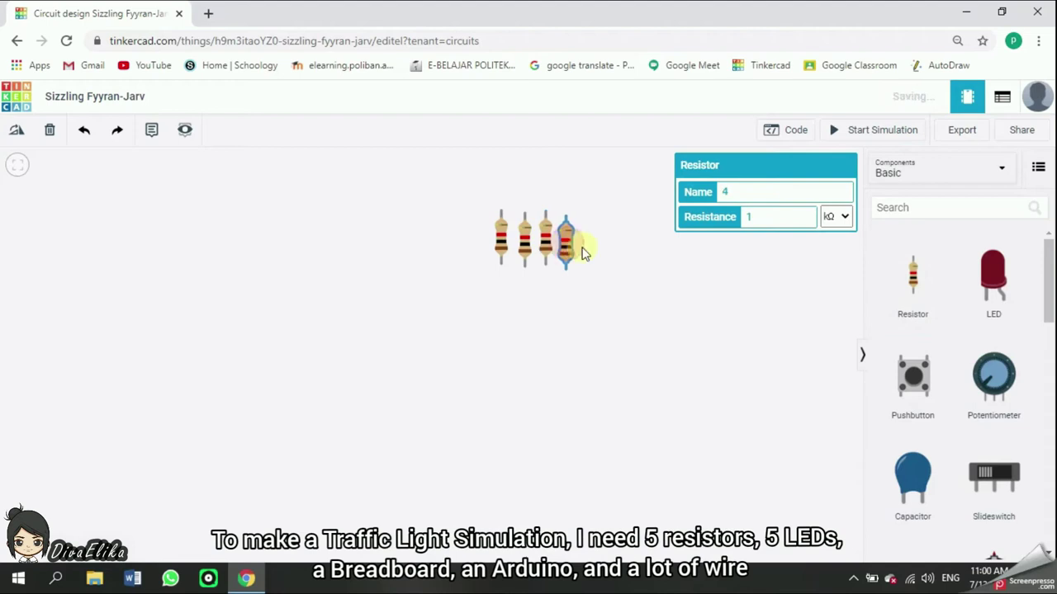
left_click_drag(993, 277, 628, 196)
key("ctrl+v")
key("ctrl+v")
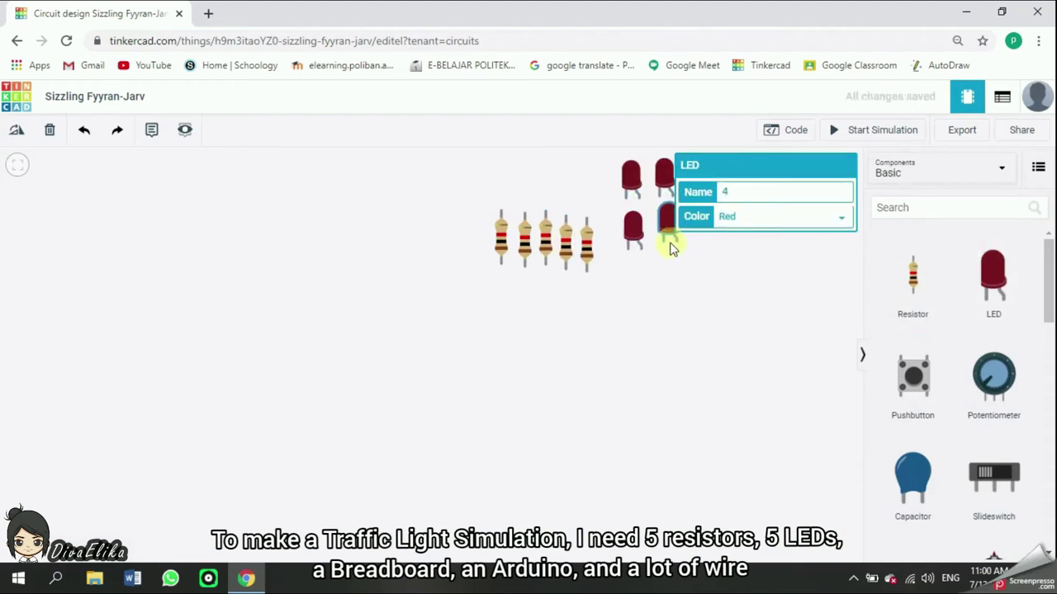
key("ctrl+v")
scroll(986, 377, "down", 4)
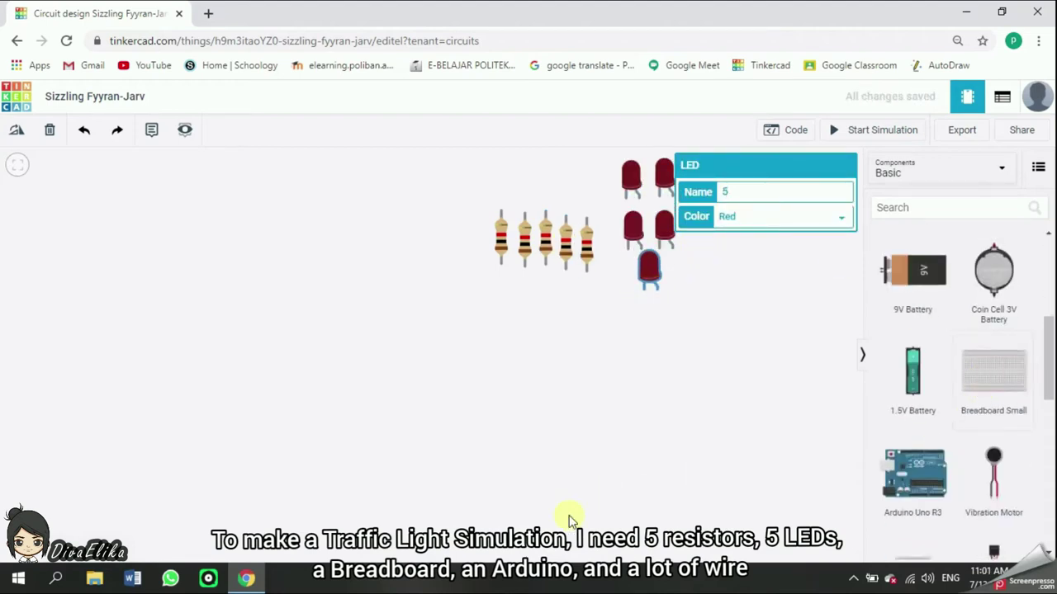
left_click_drag(993, 371, 608, 469)
scroll(366, 406, "down", 2)
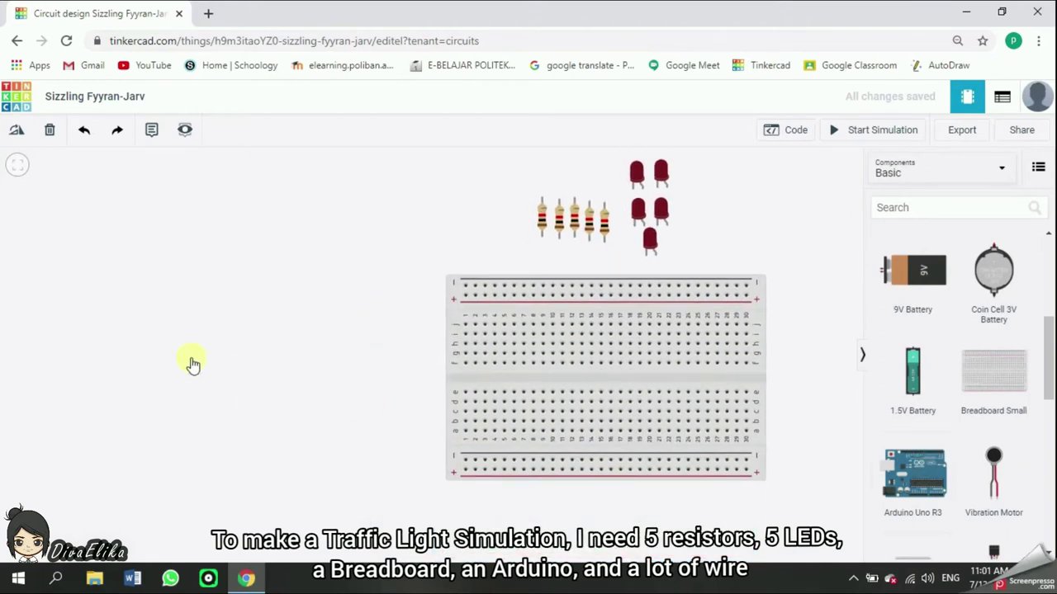
Add an Arduino Uno beside the breadboard and plug the LEDs into the breadboard
left_click_drag(914, 473, 301, 377)
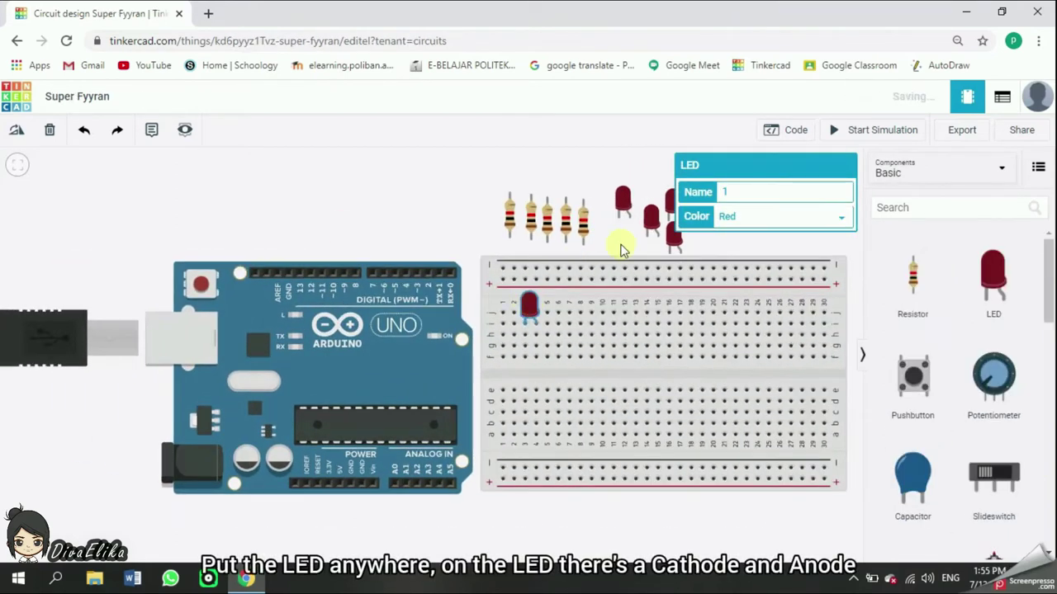
left_click_drag(620, 208, 582, 281)
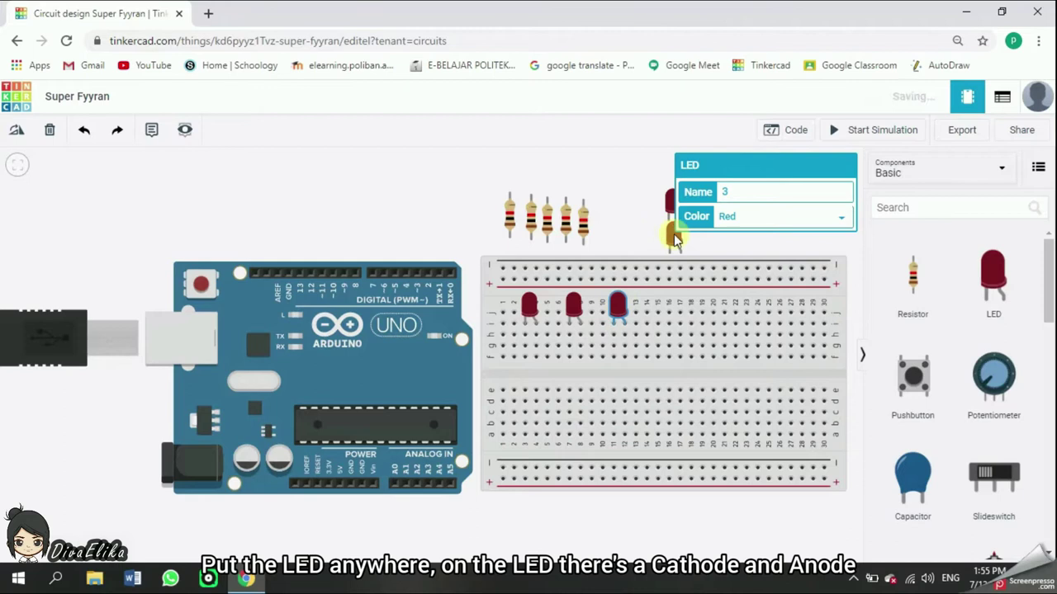
left_click_drag(675, 238, 702, 285)
left_click_drag(670, 203, 772, 293)
Seat the resistors on the breadboard at the LED legs, rotating one horizontal
left_click_drag(507, 212, 569, 366)
left_click_drag(548, 217, 613, 380)
left_click_drag(566, 217, 690, 334)
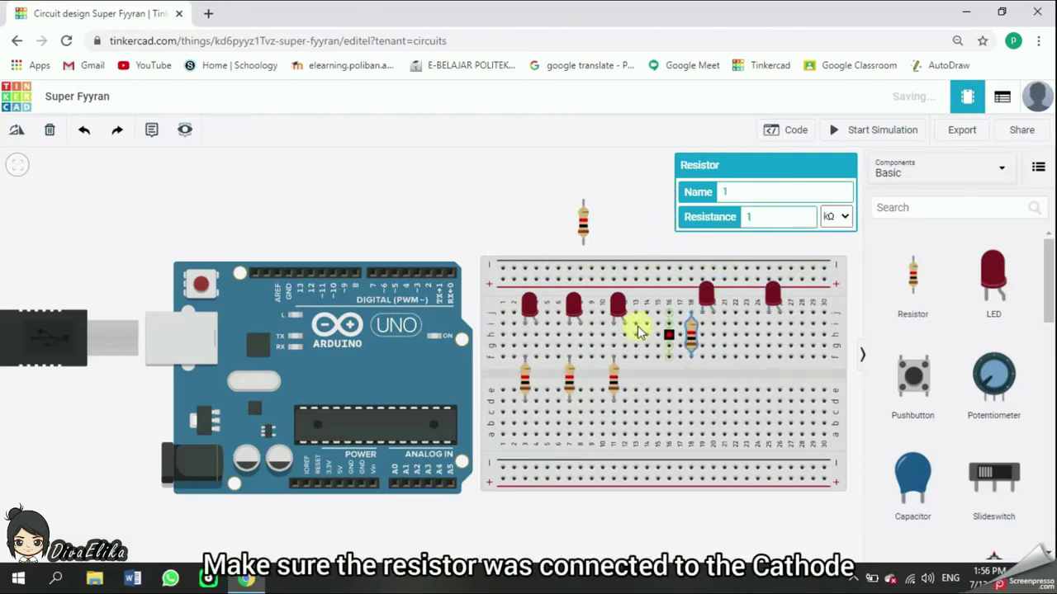
key("r")
left_click_drag(583, 219, 758, 334)
Rotate the last resistor horizontal and wire the first three LEDs to Arduino pins, ending on pin 5
key("r")
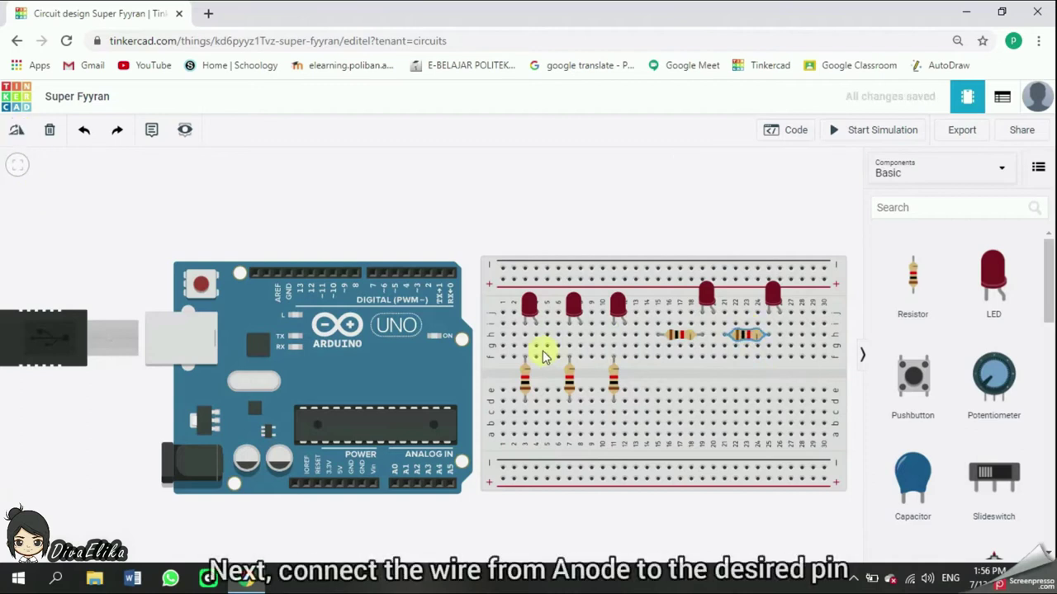
left_click(540, 345)
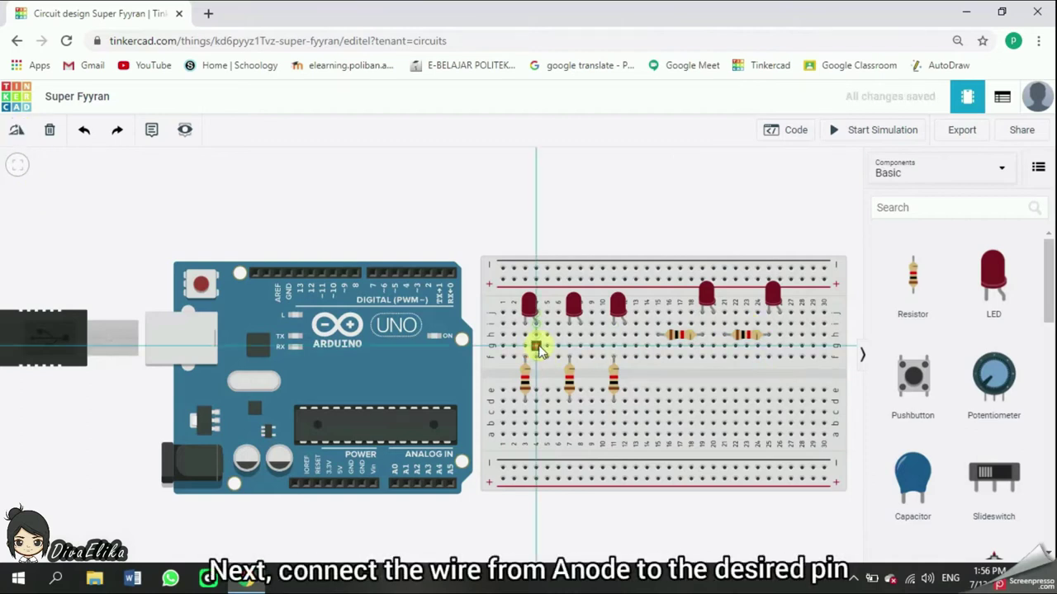
left_click(542, 243)
left_click(417, 244)
left_click(416, 271)
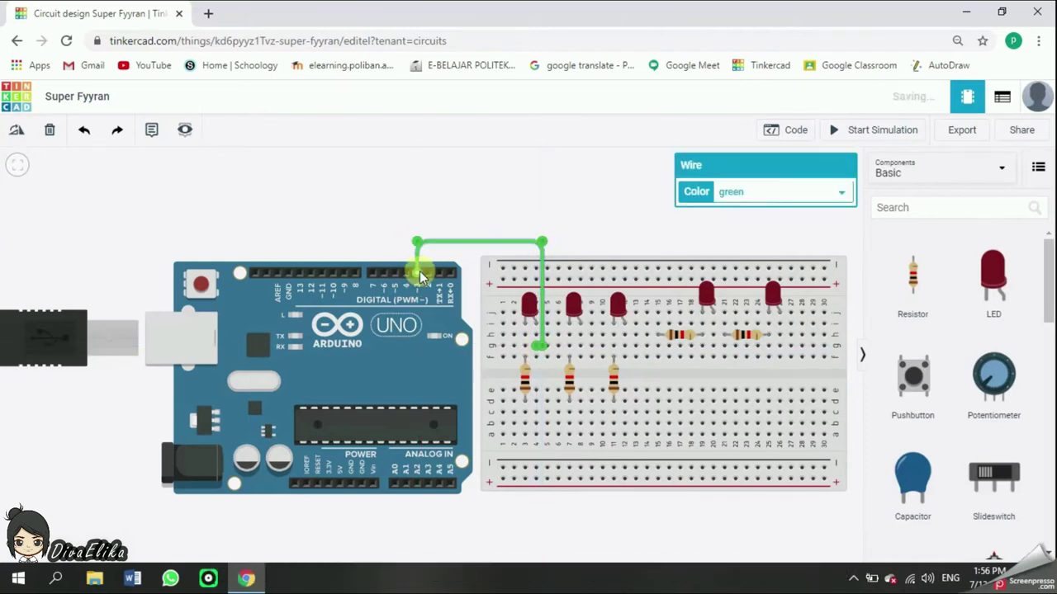
left_click(582, 345)
left_click(582, 234)
left_click(405, 233)
left_click(405, 271)
left_click(629, 346)
Wire the remaining LEDs to Arduino digital pins 8 and 9
left_click(629, 221)
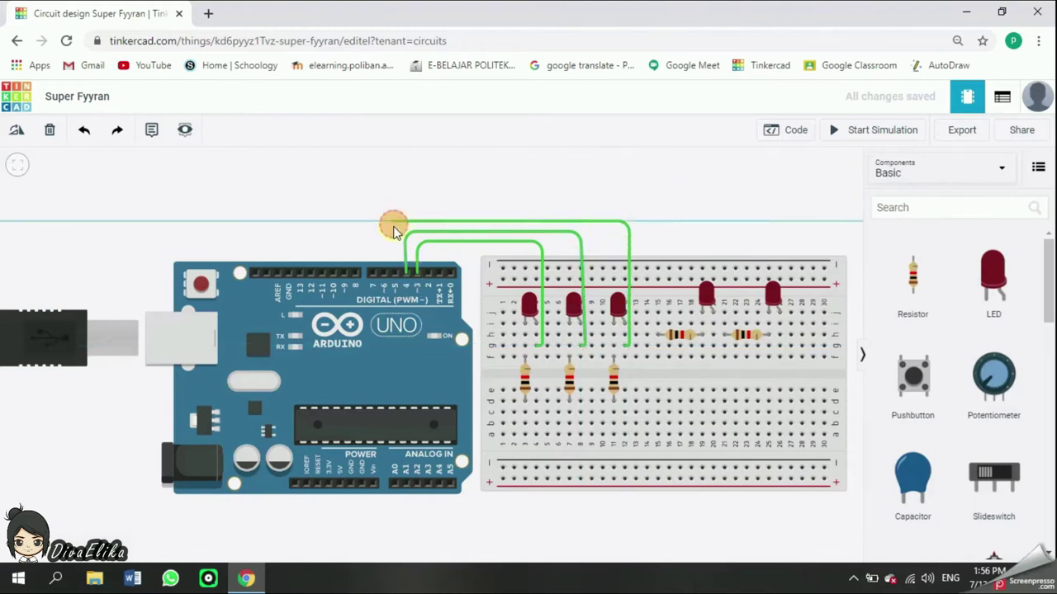
left_click(393, 221)
left_click(393, 271)
left_click(713, 323)
left_click(712, 189)
left_click(352, 189)
left_click(355, 270)
left_click(785, 323)
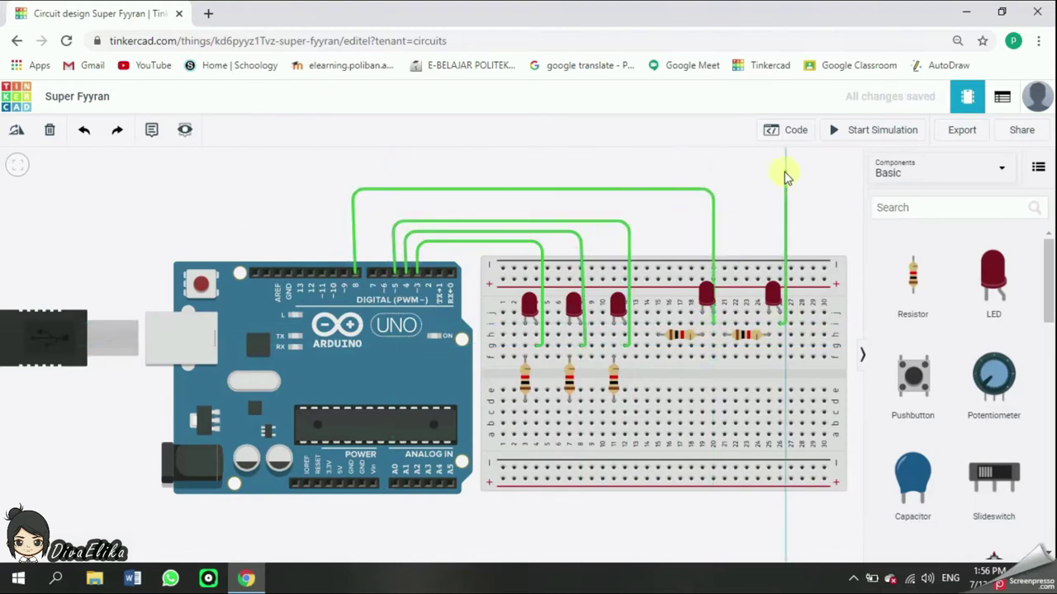
left_click(343, 183)
left_click(345, 273)
Run a ground wire from each of the five resistors to the breadboard ground rail
left_click(525, 431)
left_click(525, 467)
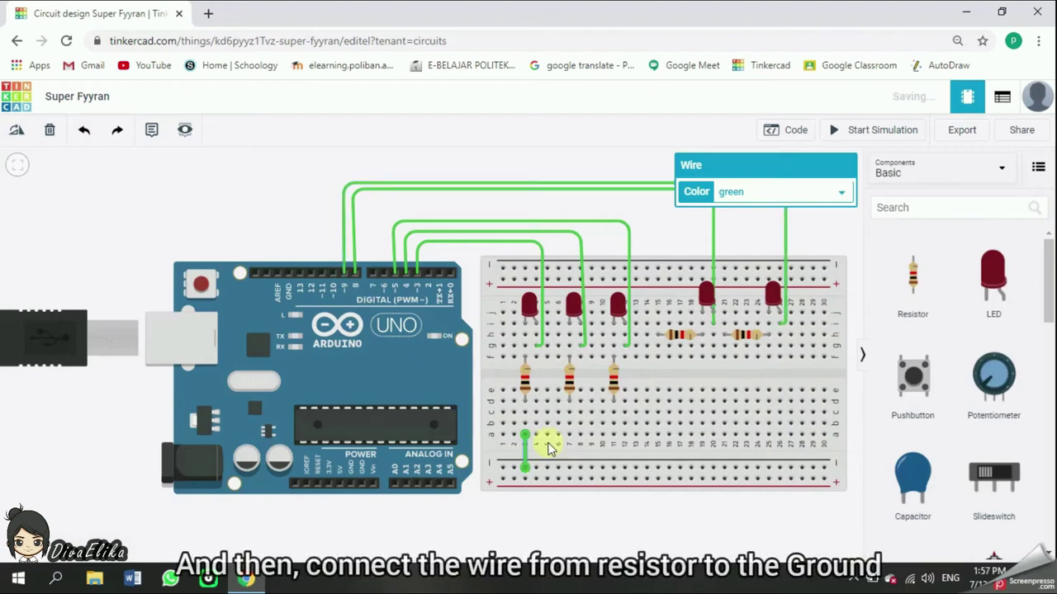
left_click(569, 431)
left_click(568, 468)
left_click(614, 432)
left_click(614, 467)
left_click(658, 335)
left_click(658, 467)
left_click(724, 357)
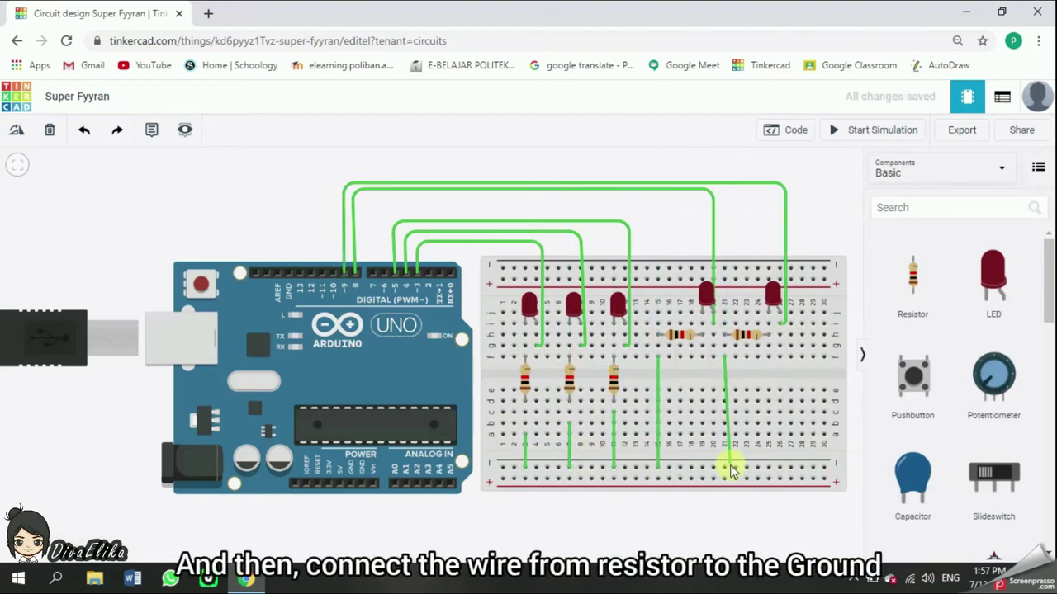
left_click(724, 467)
Recolour all the resistor ground wires black
left_click(805, 195)
left_click(818, 213)
left_click(805, 191)
left_click(805, 208)
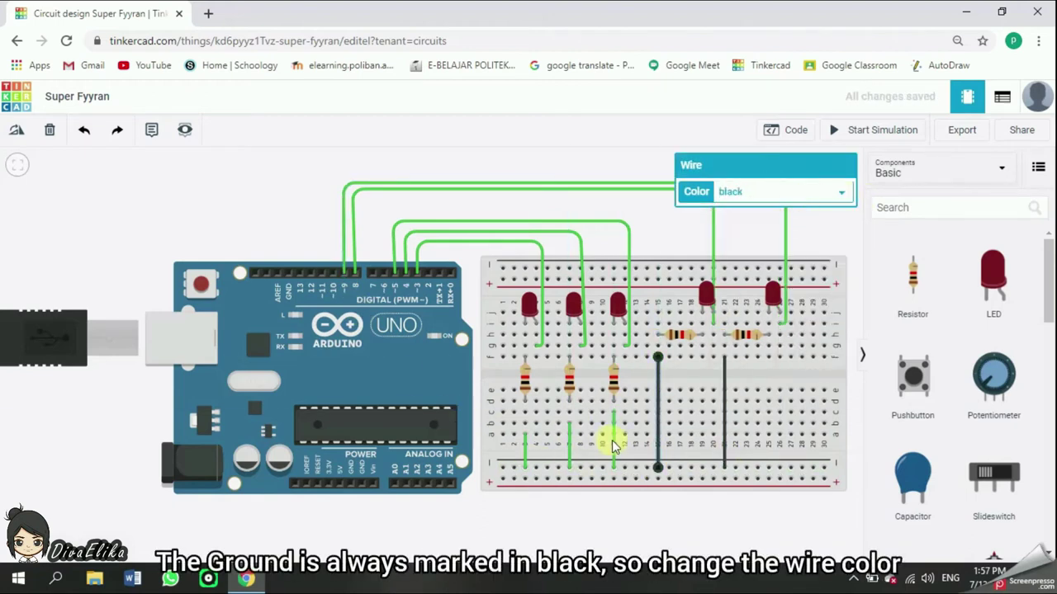
left_click(613, 434)
left_click(809, 192)
left_click(804, 208)
left_click(568, 446)
left_click(804, 191)
left_click(805, 208)
left_click(525, 449)
left_click(805, 192)
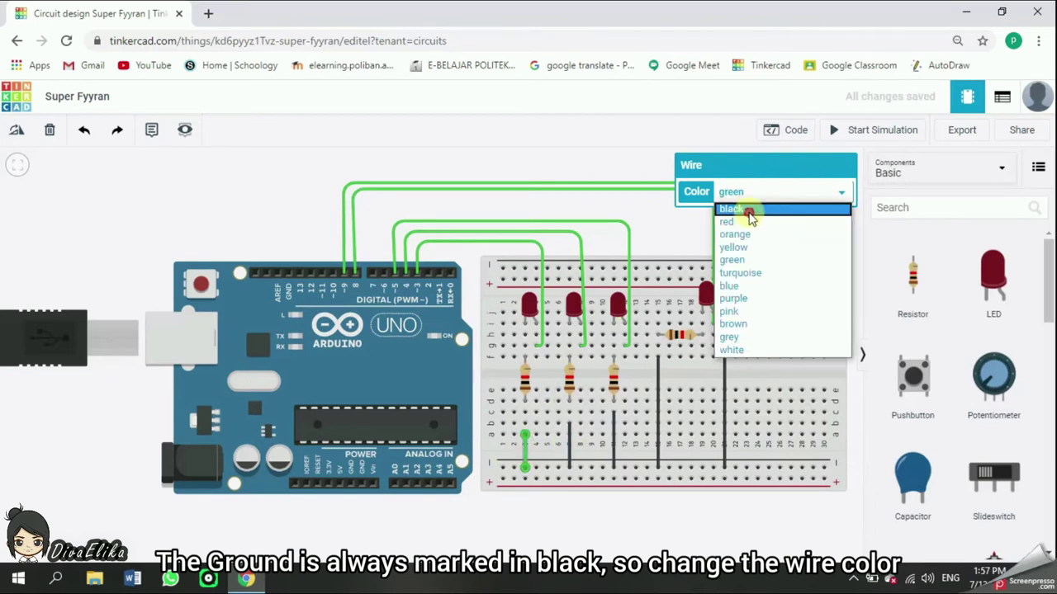
Route a wire from the ground rail below the board to Arduino GND
left_click(749, 212)
left_click(502, 467)
left_click(476, 468)
left_click(473, 512)
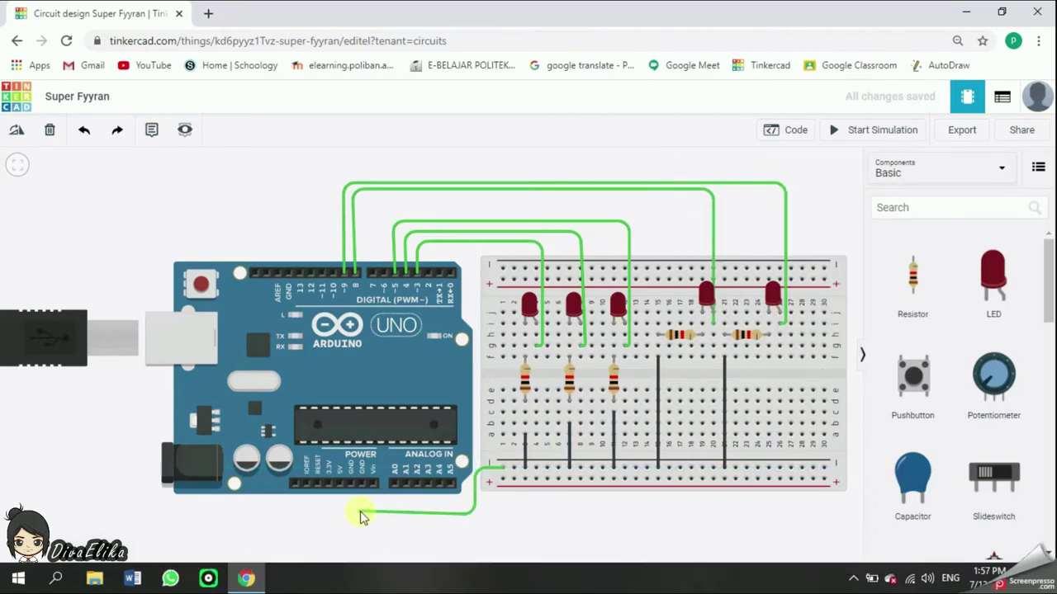
left_click(354, 484)
Make the GND wire black and recolour the LED signal wires red and yellow
left_click(541, 289)
left_click(792, 191)
left_click(731, 222)
left_click(581, 289)
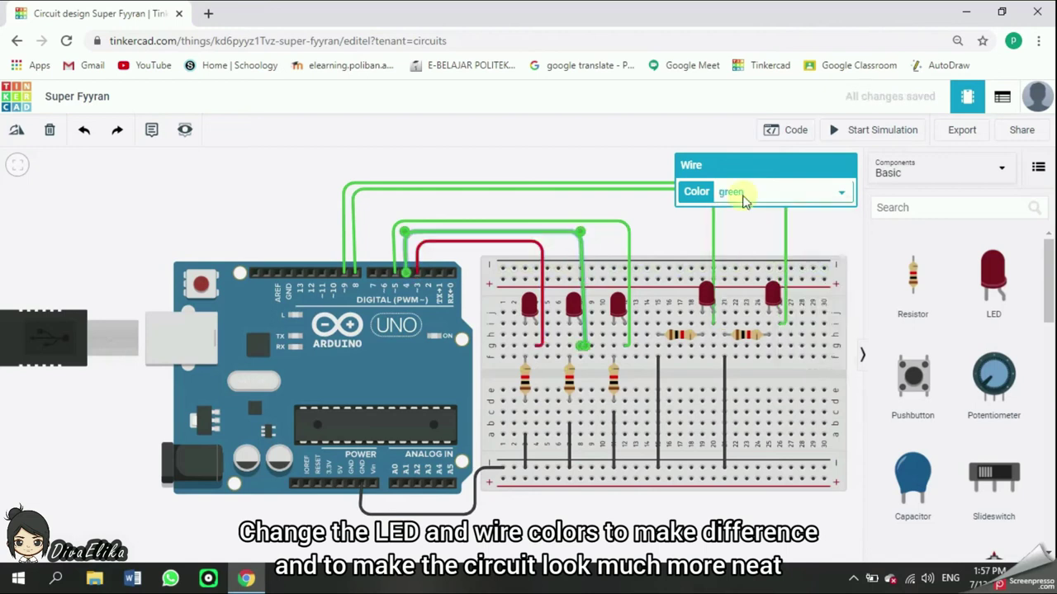
left_click(793, 191)
left_click(731, 240)
Make the middle LED yellow and the rightmost LED green, then review the wire colours
left_click(353, 232)
left_click(793, 191)
left_click(732, 222)
left_click(574, 305)
left_click(732, 248)
left_click(617, 305)
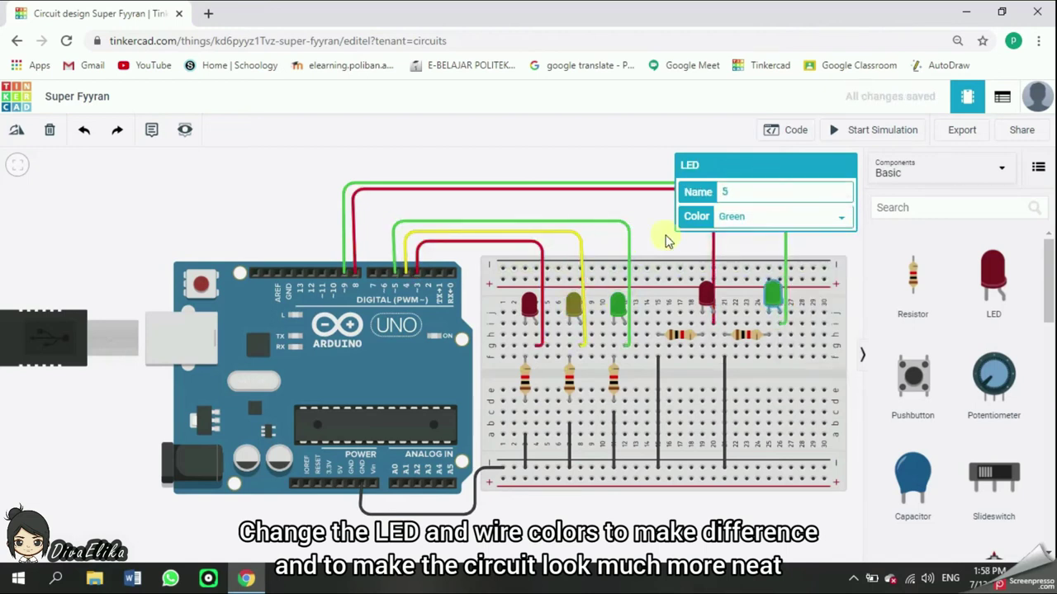
left_click(393, 221)
left_click(719, 311)
left_click_drag(684, 210, 684, 231)
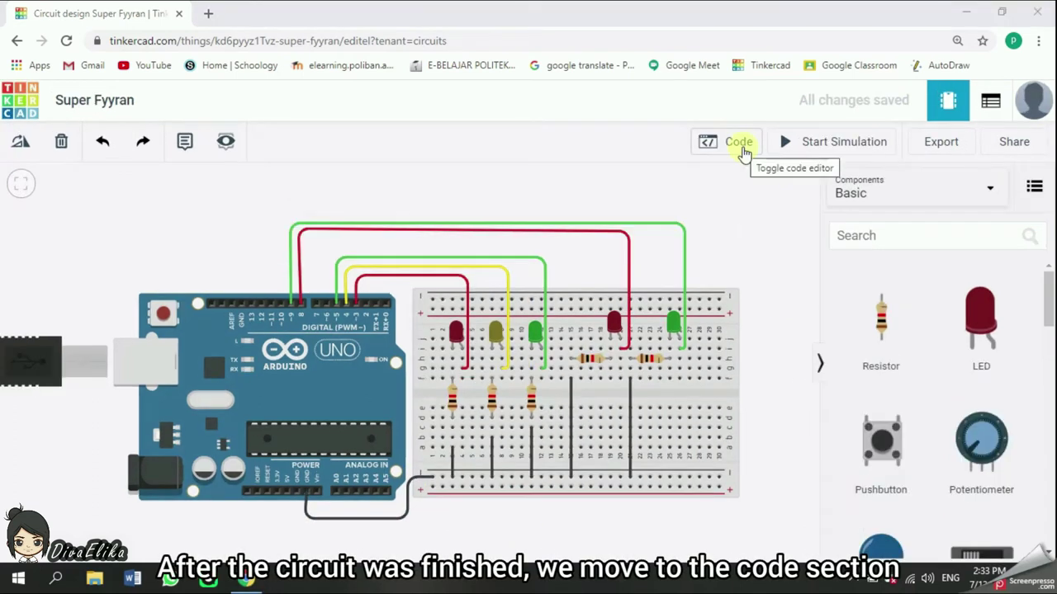
Switch the code editor from Blocks to Text and select the default code
left_click(743, 153)
left_click(643, 183)
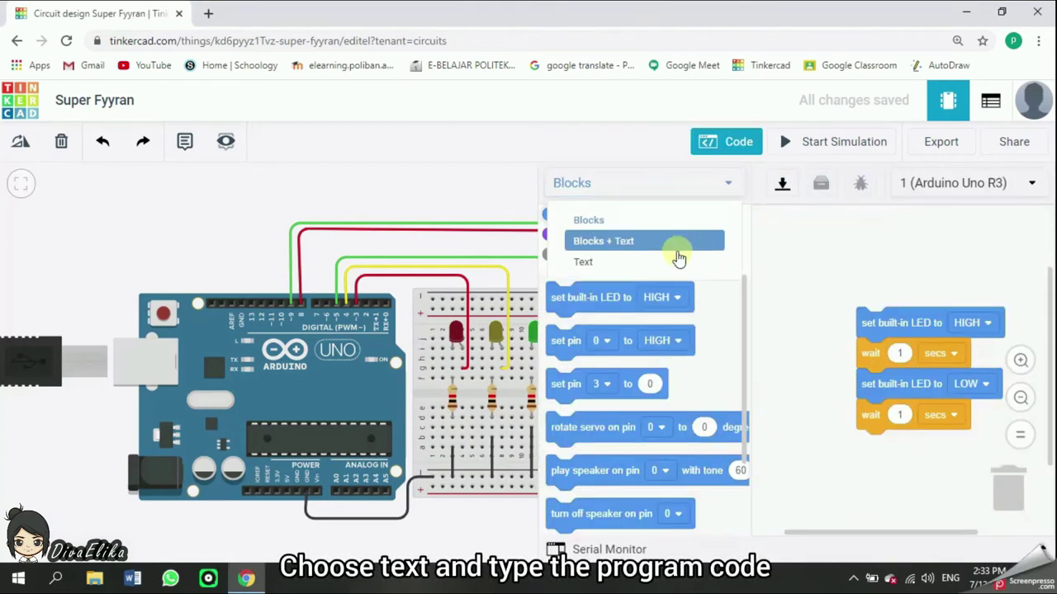
left_click(661, 259)
left_click(660, 258)
left_click_drag(609, 381, 576, 213)
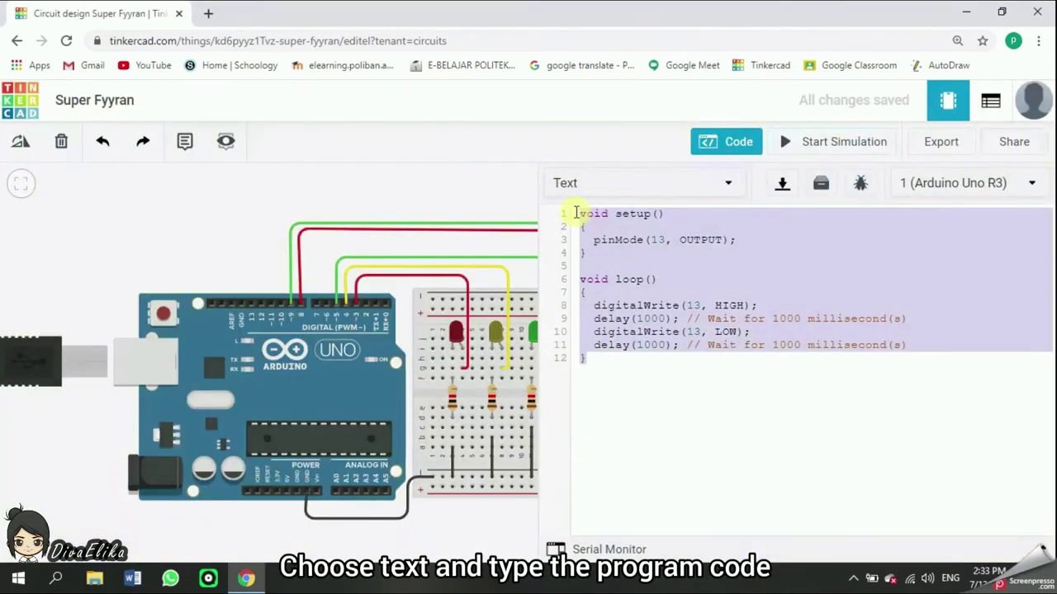
Type the LED pin variables (Ledmerah = 3, etc.), setup and first digitalWrite phase with delay(2000)
type("int Ledmerah =3;")
key("Return")
type("int Led")
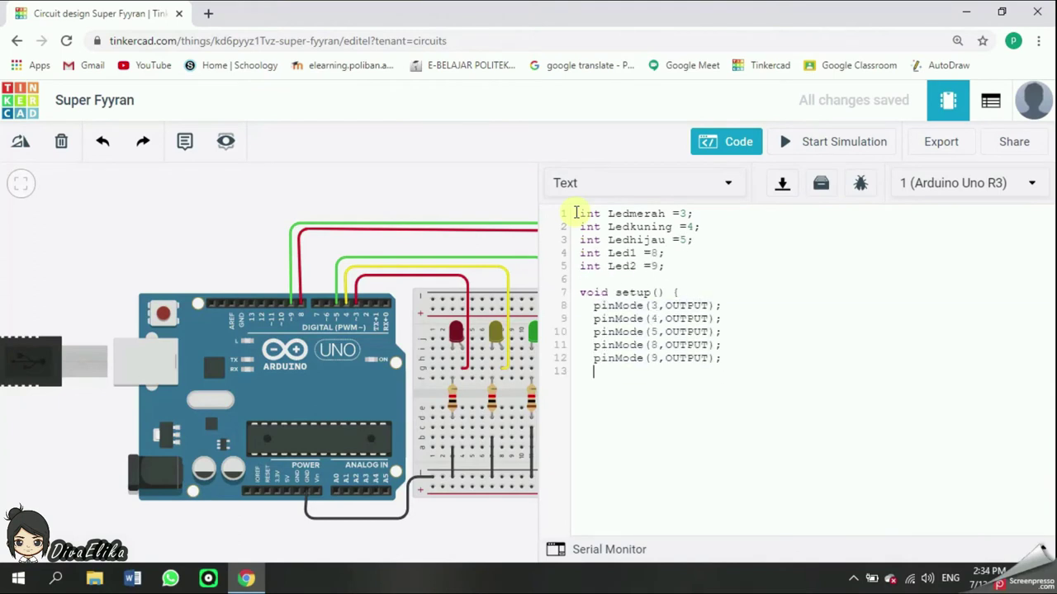
key("shift+Home")
key("ctrl+c")
key("End")
key("Return")
key("ctrl+v")
key("Return")
key("ctrl+v")
key("Return")
key("ctrl+v")
key("Return")
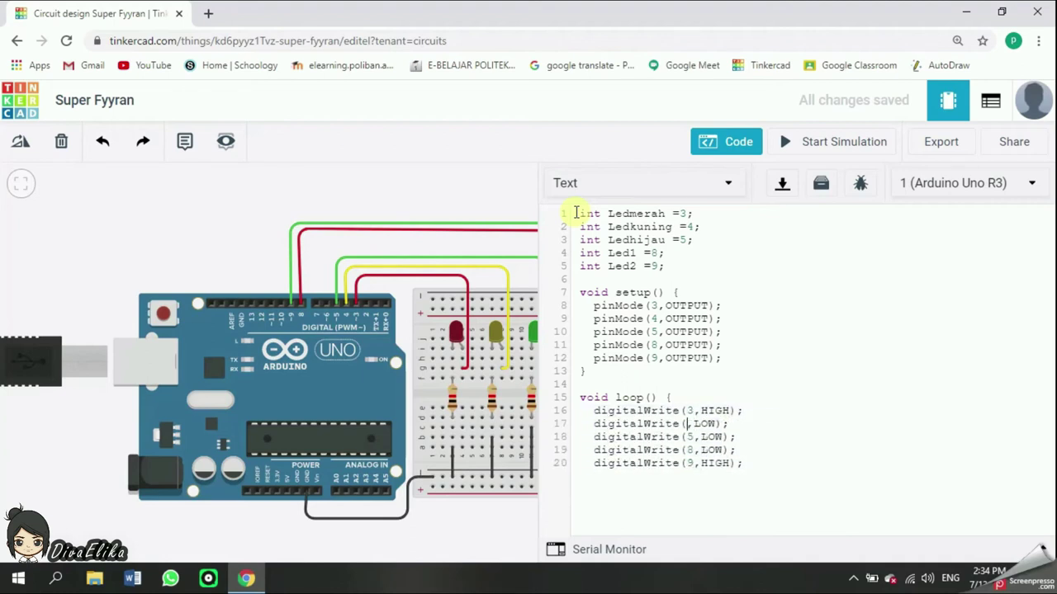
type("(2000);")
Duplicate the first phase block into second and third phases, editing the delay value
key("shift+Up")
key("shift+Up")
key("shift+Up")
key("shift+Up")
key("shift+Up")
key("shift+Home")
key("ctrl+c")
key("End")
key("Return")
key("Return")
key("ctrl+v")
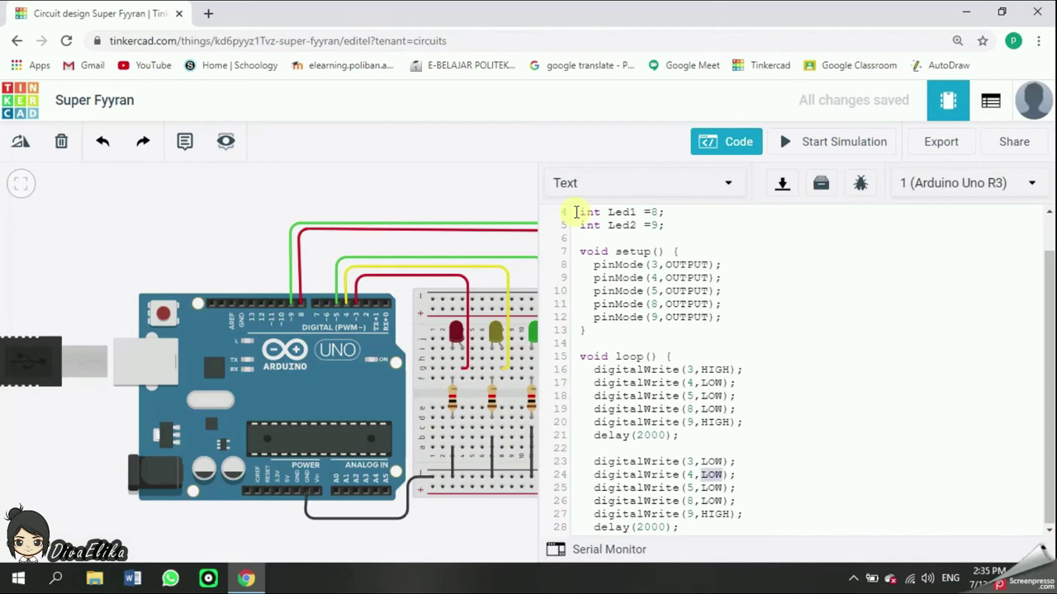
key("Left")
key("Left")
key("Left")
key("Left")
key("BackSpace")
type("1")
key("End")
key("Return")
key("Return")
key("ctrl+v")
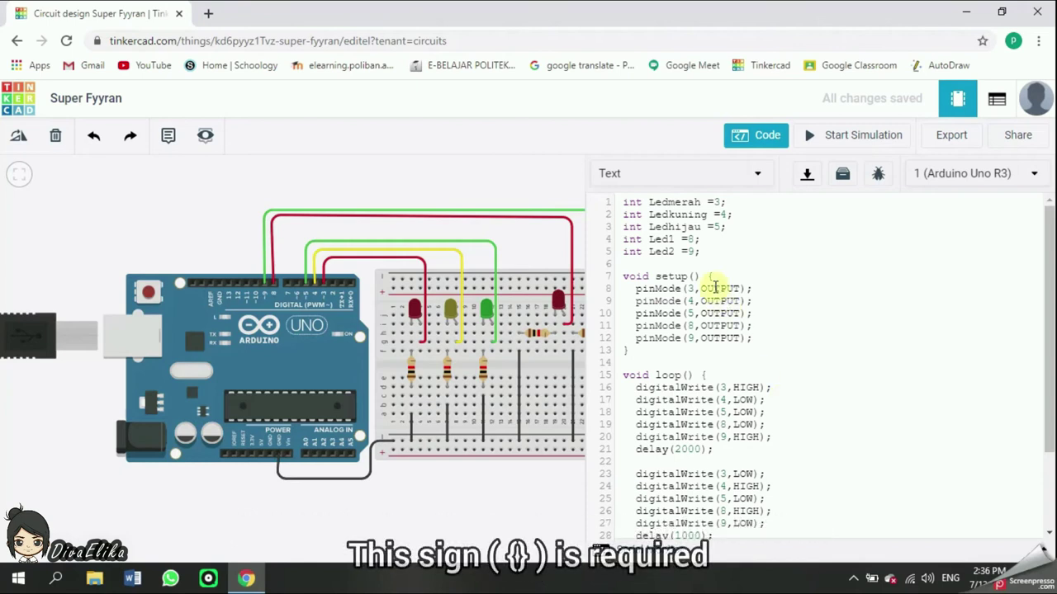
scroll(705, 369, "down", 2)
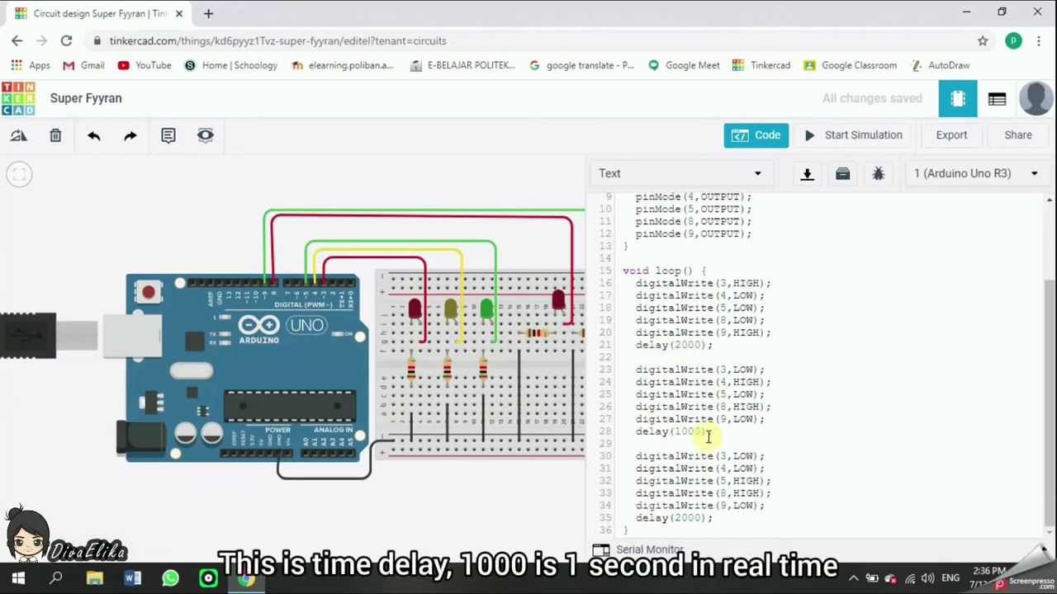
scroll(845, 373, "up", 2)
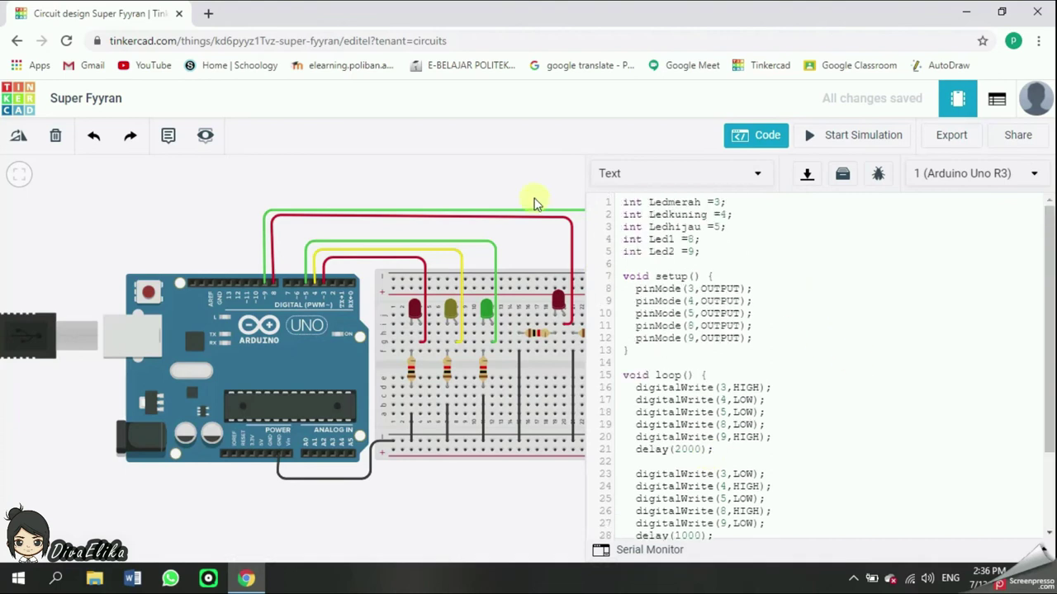
left_click_drag(532, 203, 517, 208)
scroll(537, 189, "down", 1)
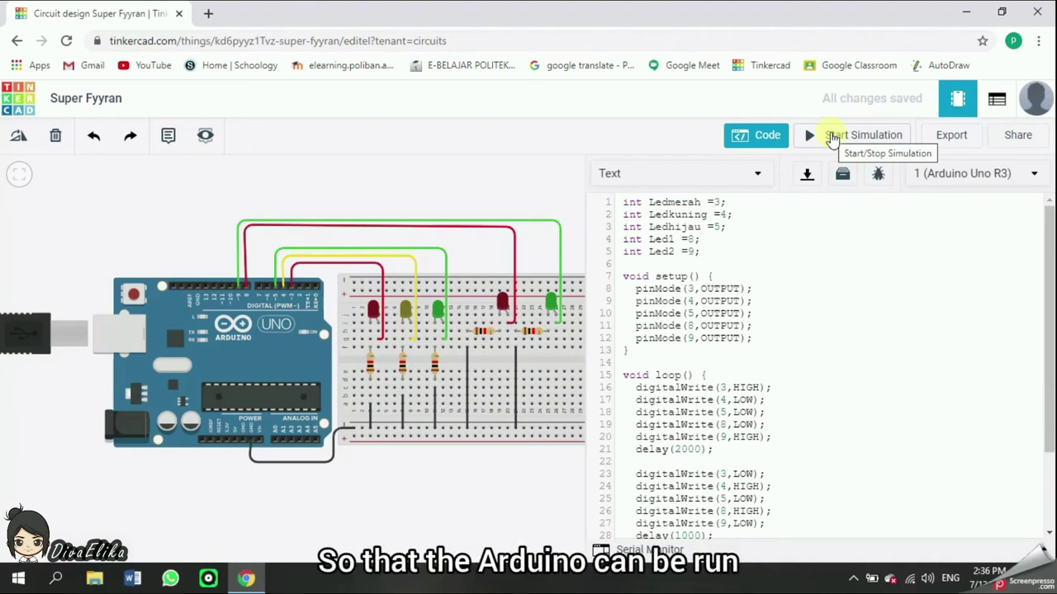
left_click(832, 137)
scroll(547, 259, "up", 3)
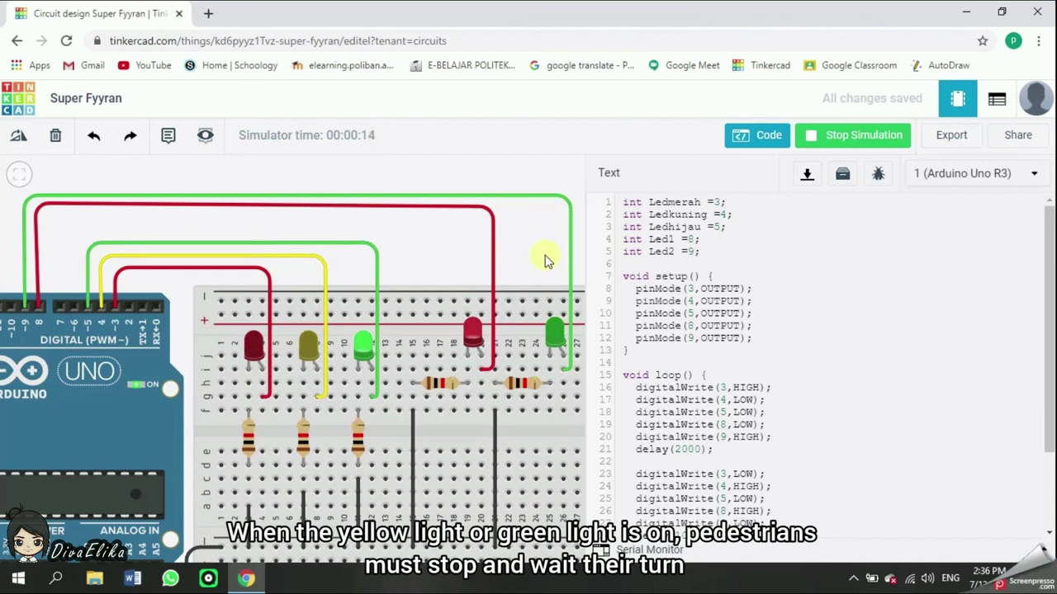
left_click(838, 140)
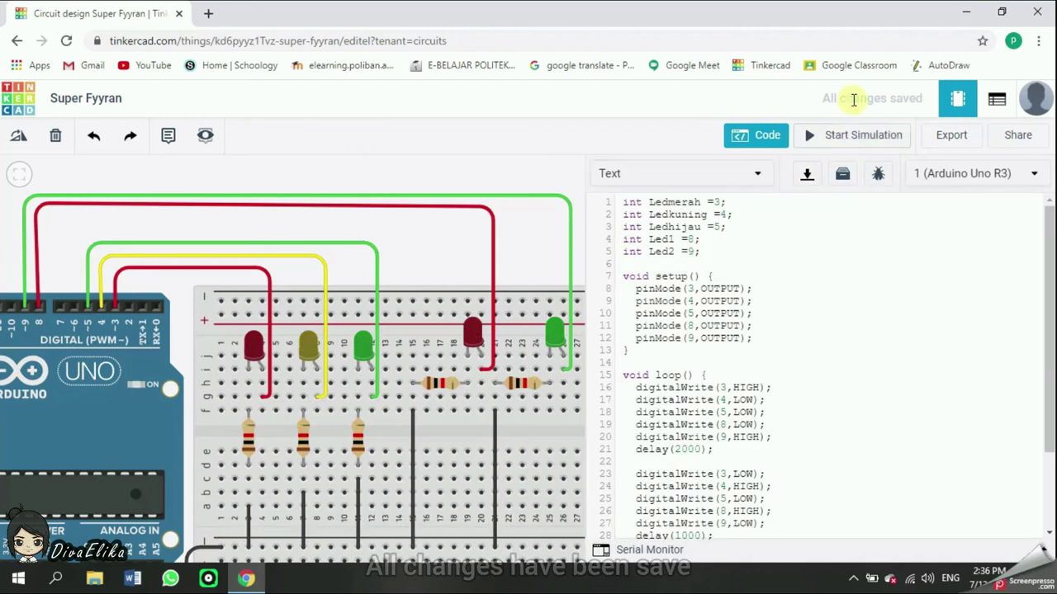
Rename the Super Fyyran design to 'Pedestrian Traffic Light' in its Properties and save
left_click(16, 41)
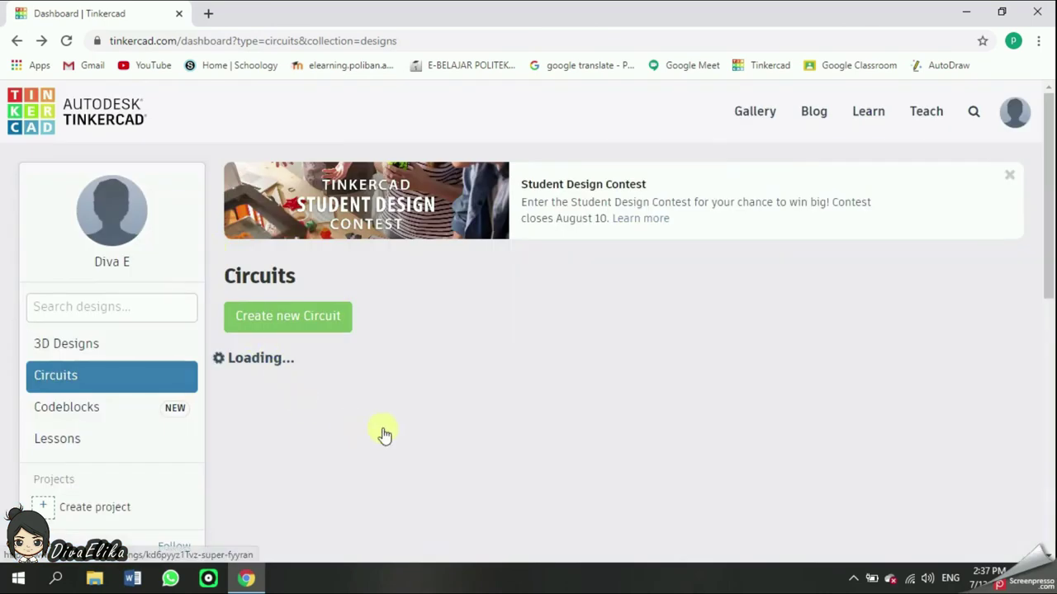
scroll(384, 435, "down", 1)
left_click(385, 294)
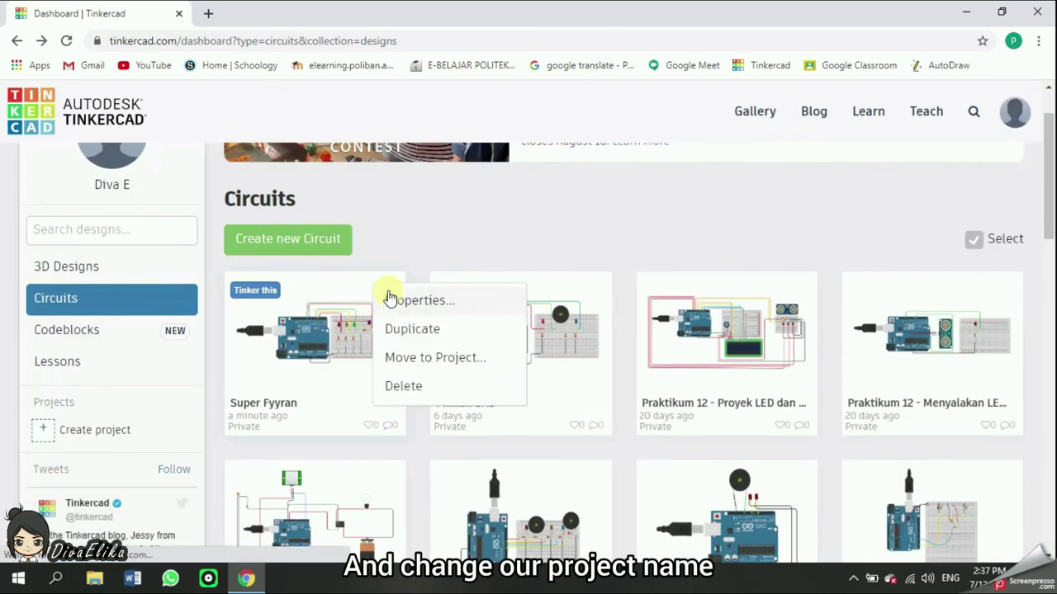
left_click(397, 302)
type("Pedestrian Traffic Light")
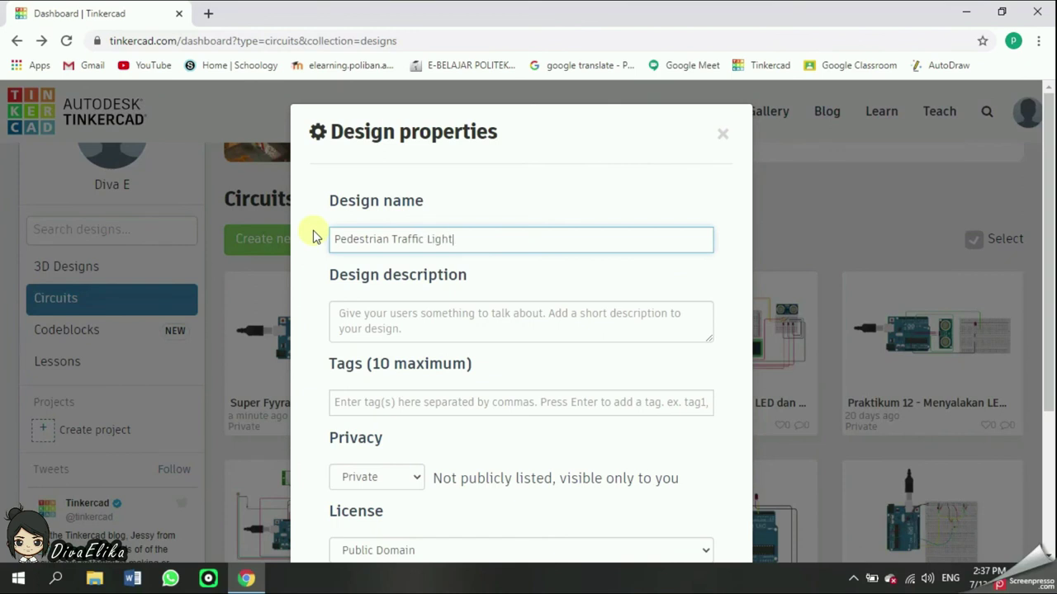
scroll(578, 454, "down", 3)
left_click(654, 510)
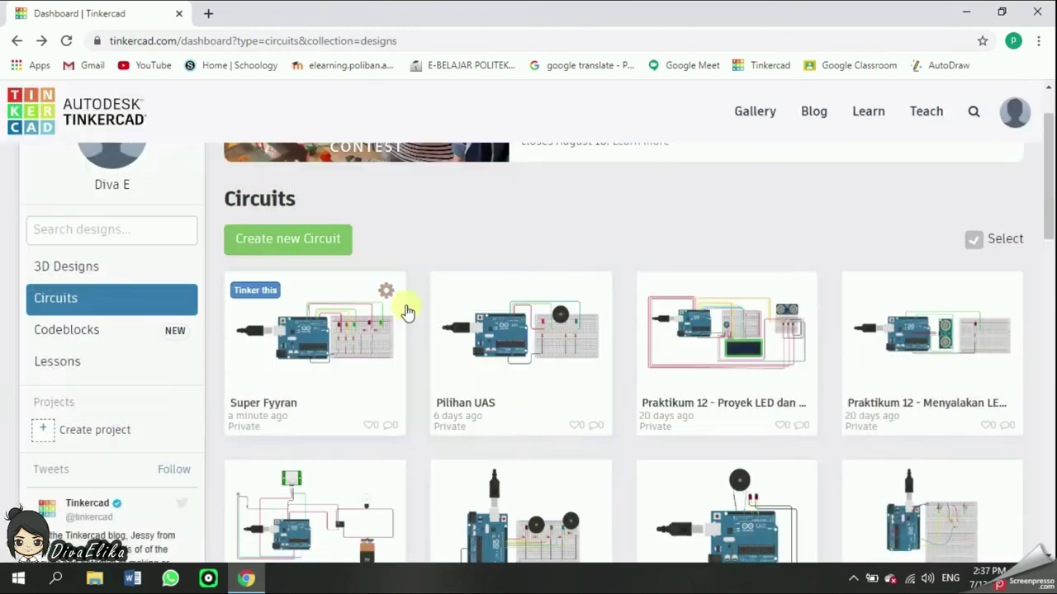